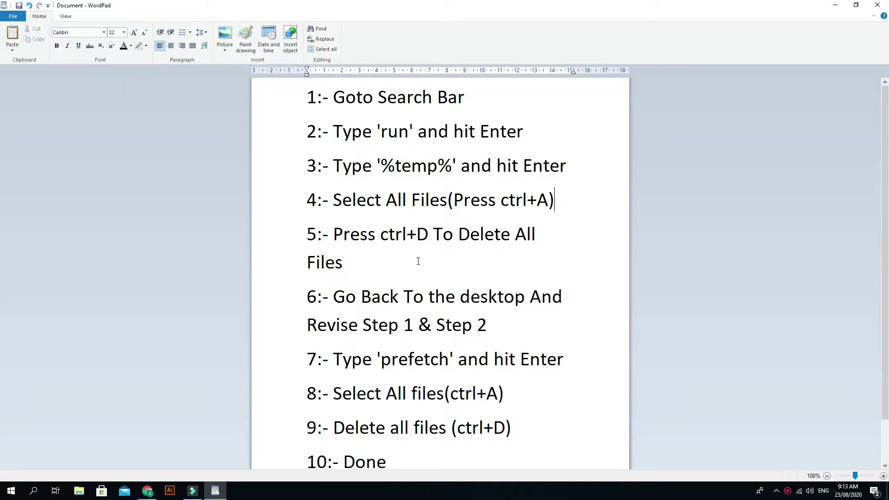
# Step: Highlight instruction 1 in the notes, minimize them and open the Windows search box
pyautogui.moveTo(472, 101); pyautogui.dragTo(295, 95)
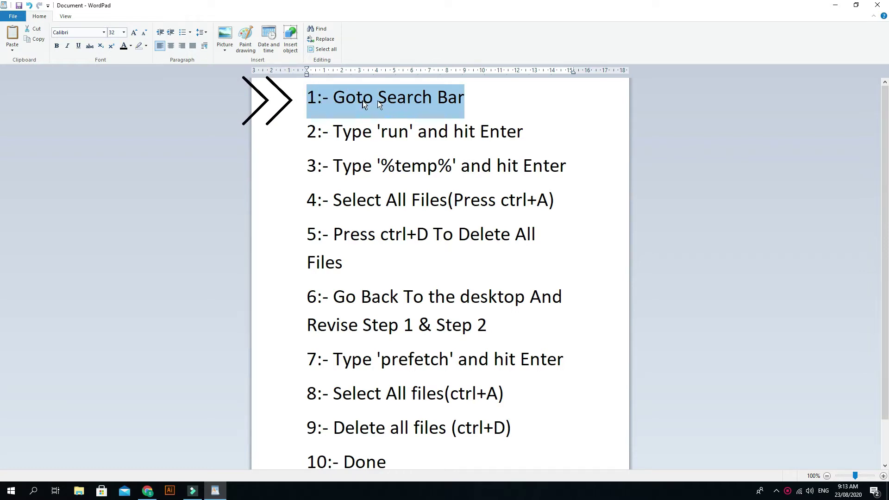
pyautogui.click(836, 10)
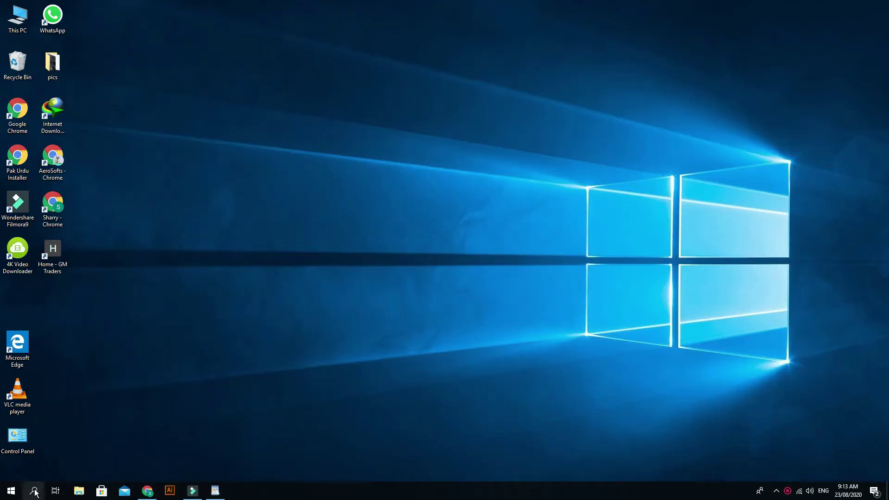
pyautogui.click(33, 490)
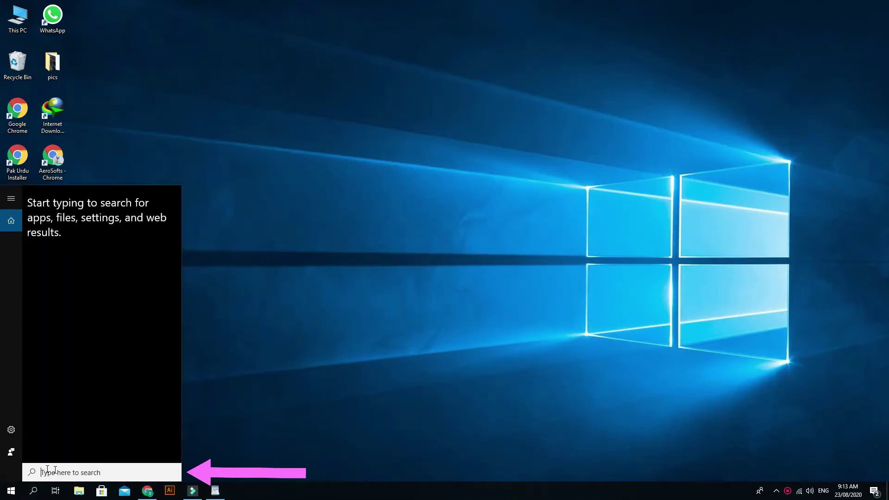
# Step: Return to the WordPad notes, highlight instruction 2 about 'run' and go back to the desktop
pyautogui.click(215, 490)
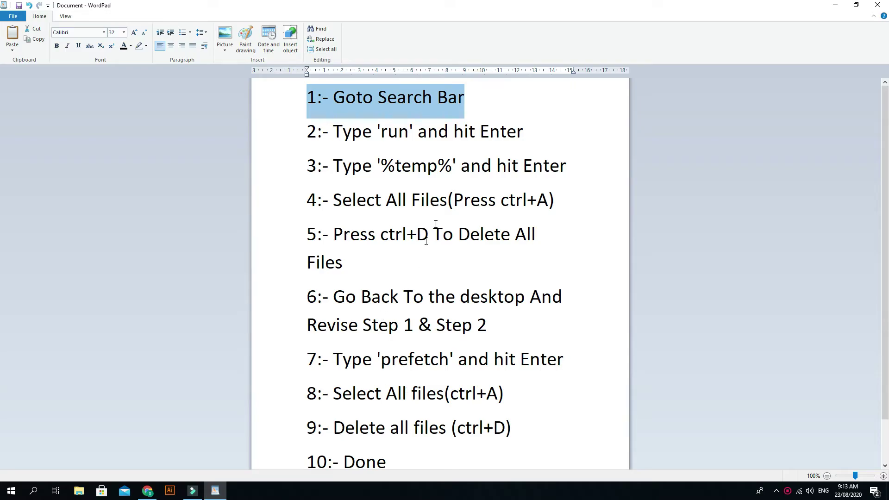
pyautogui.moveTo(522, 129); pyautogui.dragTo(304, 121)
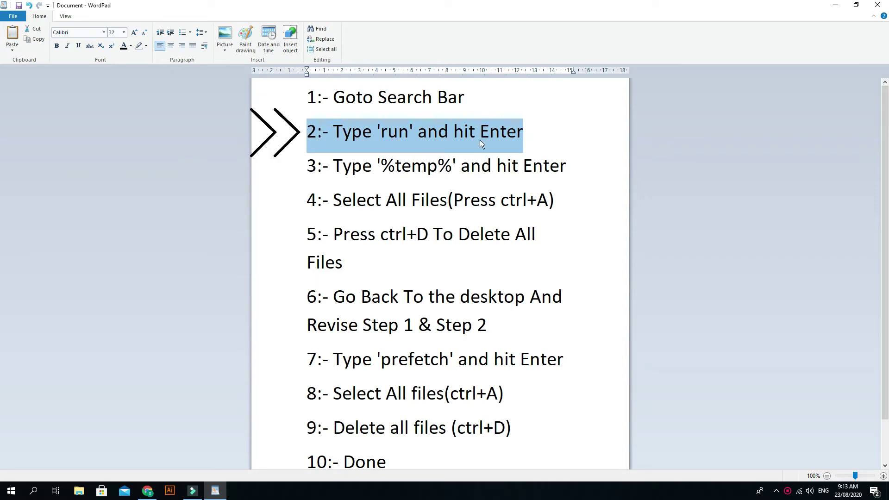
pyautogui.click(834, 7)
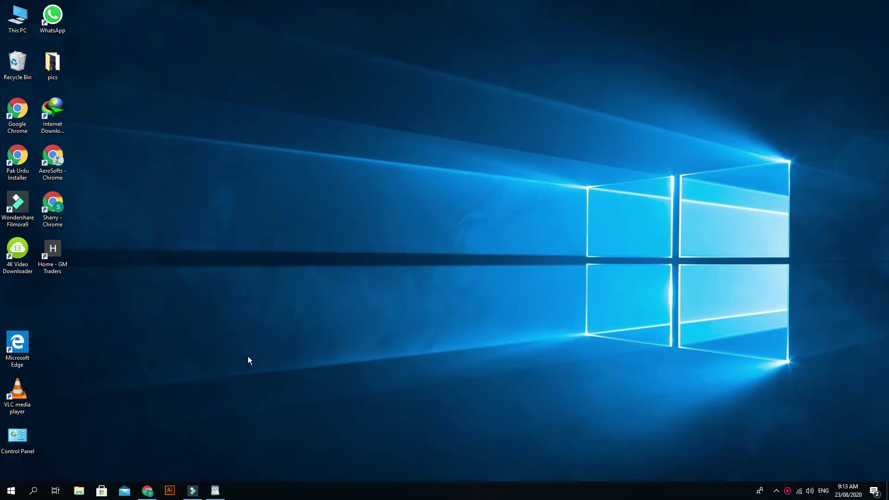
# Step: Search Windows for "run" and open the Run app
pyautogui.click(35, 491)
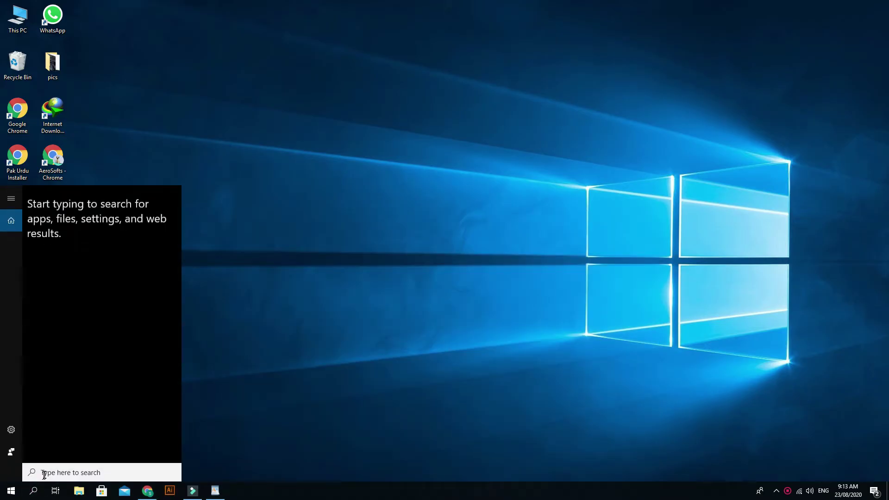
pyautogui.write('run')
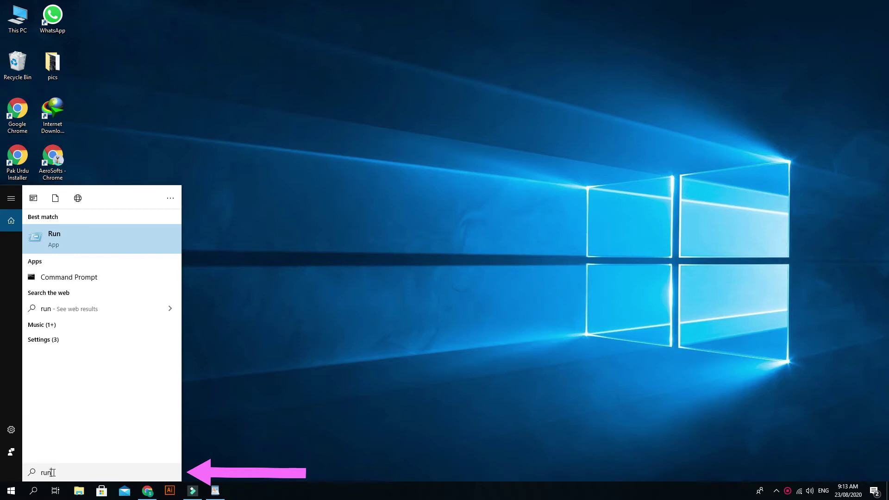
pyautogui.doubleClick(52, 472)
pyautogui.click(49, 473)
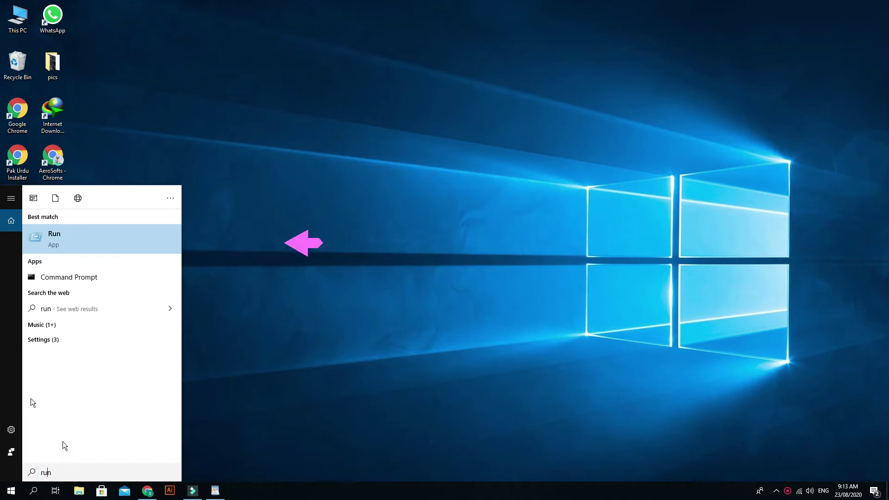
pyautogui.click(56, 239)
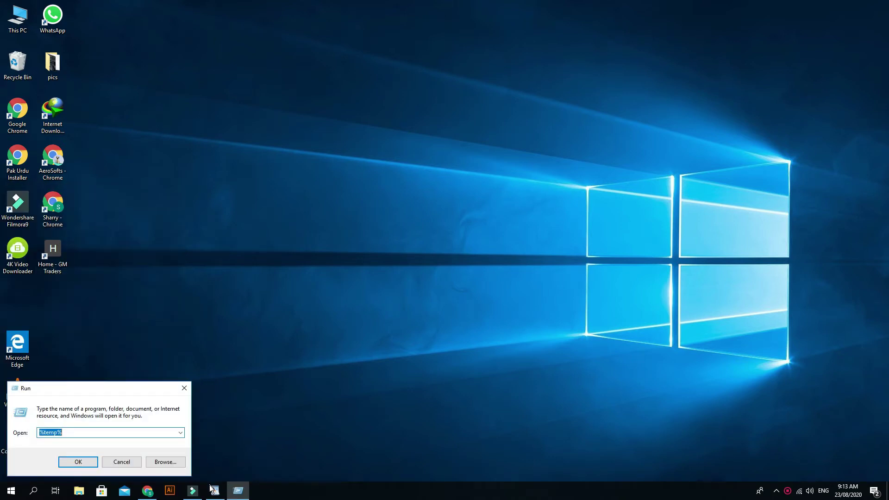
# Step: Switch to the WordPad notes, highlight instruction 3 about '%temp%' and minimize the notes again
pyautogui.click(214, 490)
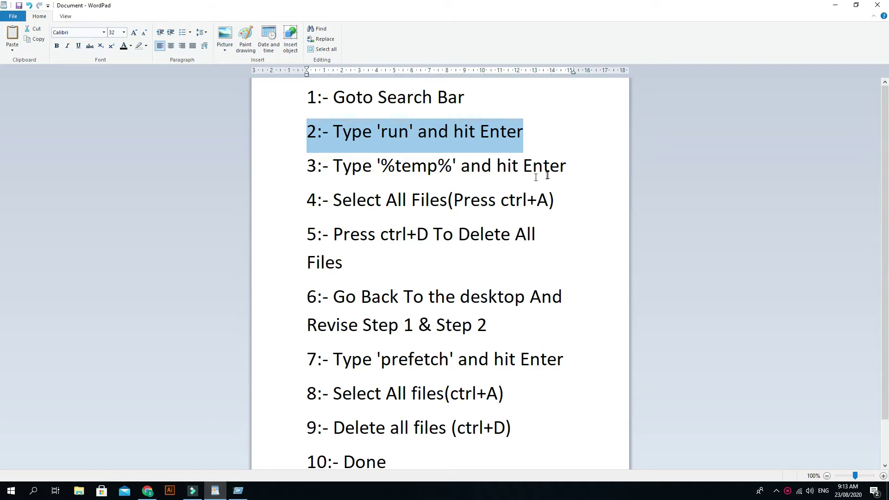
pyautogui.moveTo(569, 166); pyautogui.dragTo(304, 170)
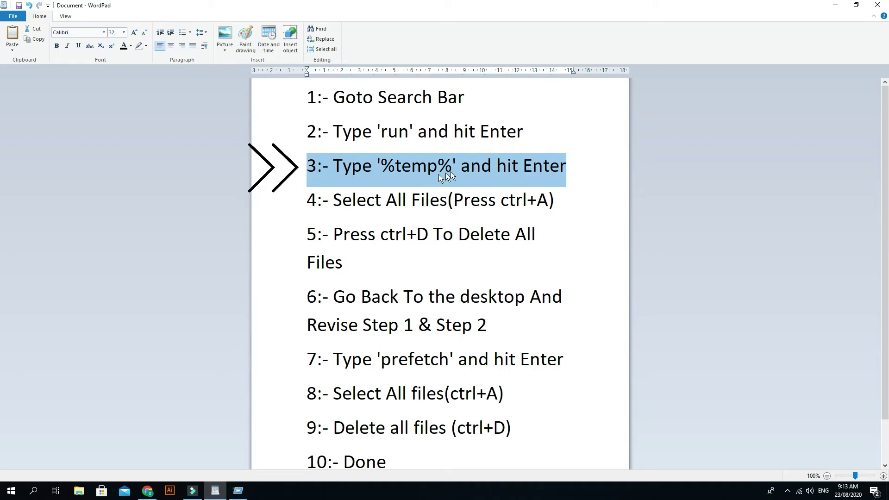
pyautogui.click(607, 177)
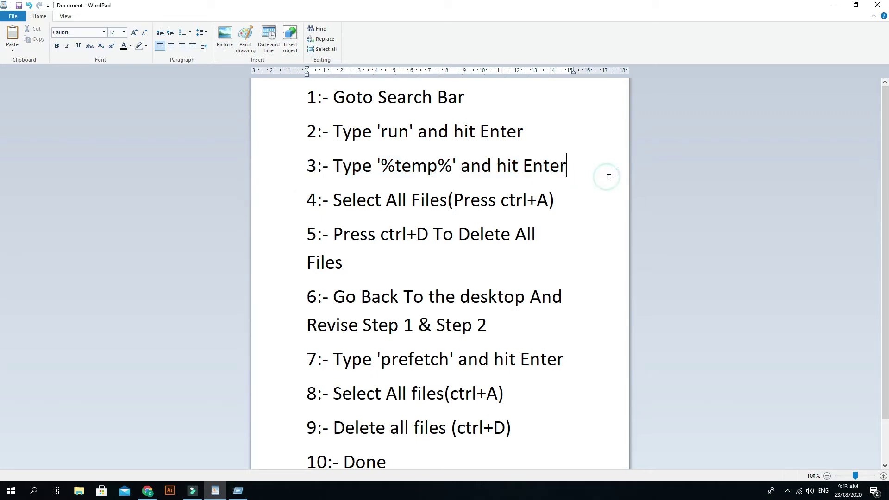
pyautogui.click(835, 11)
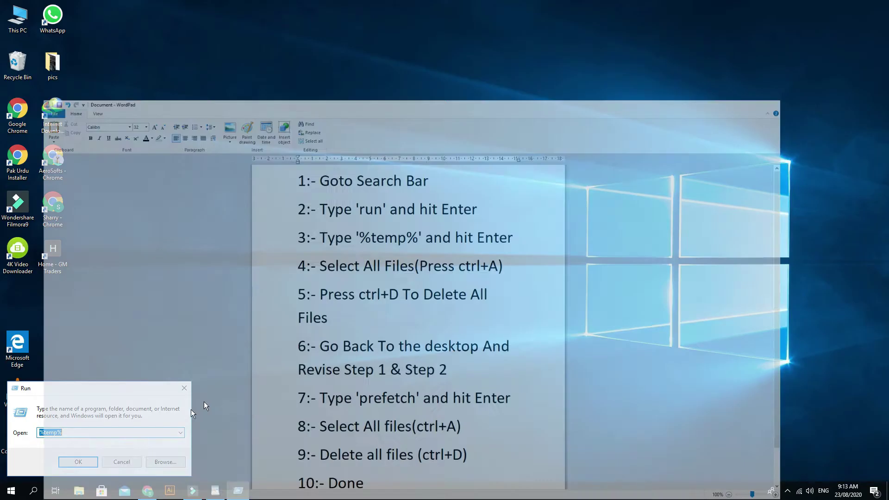
# Step: Open the Temp folder by running %temp% from the Run dialog, and maximize its window
pyautogui.press('BackSpace')
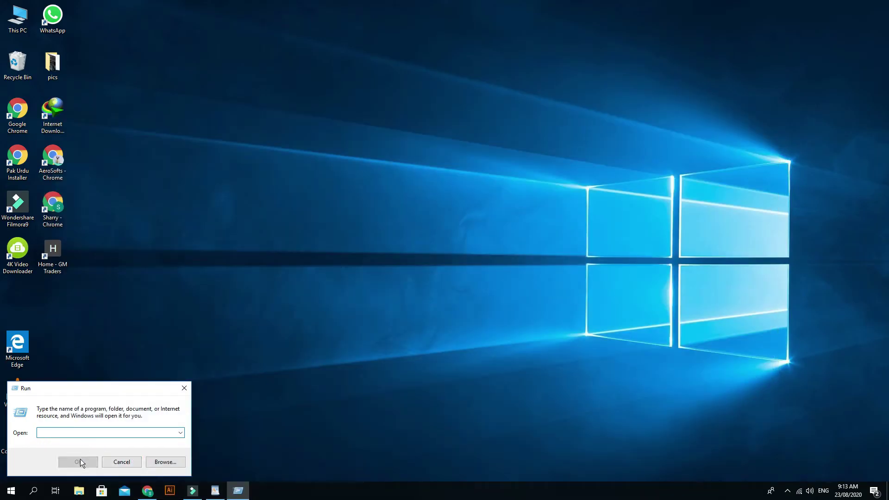
pyautogui.write('%tem')
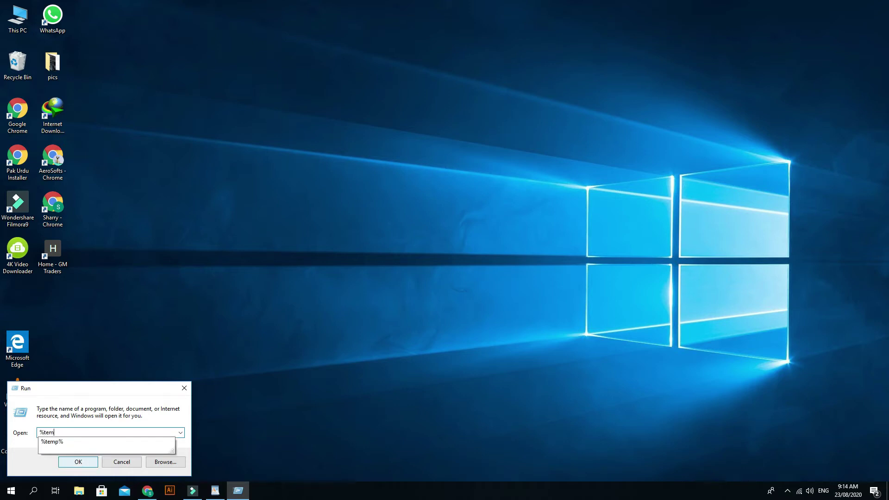
pyautogui.write('p%')
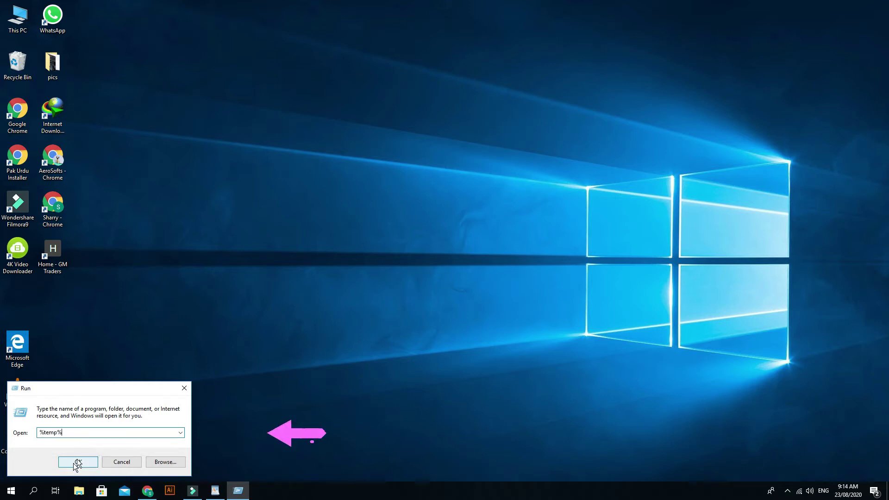
pyautogui.moveTo(75, 434); pyautogui.dragTo(40, 428)
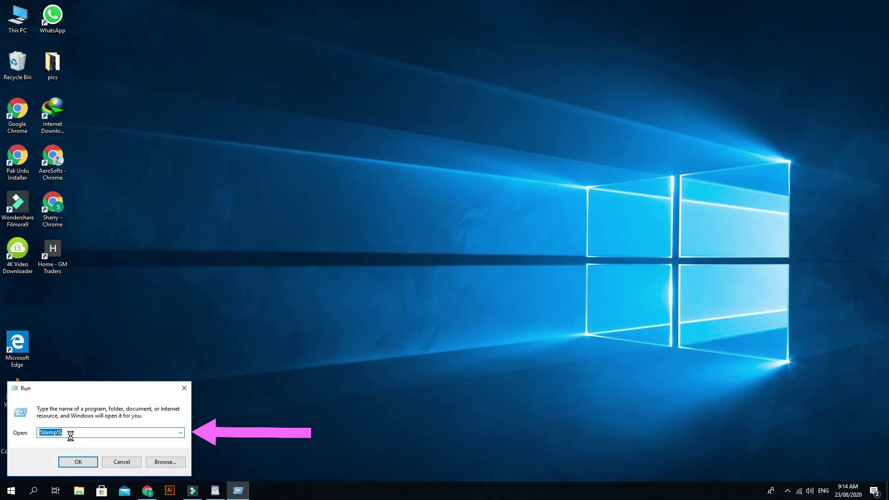
pyautogui.press('Return')
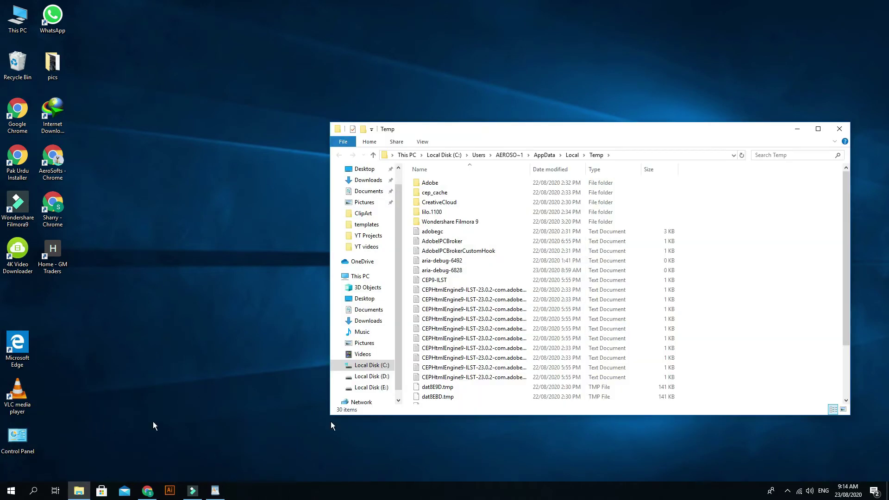
pyautogui.click(818, 129)
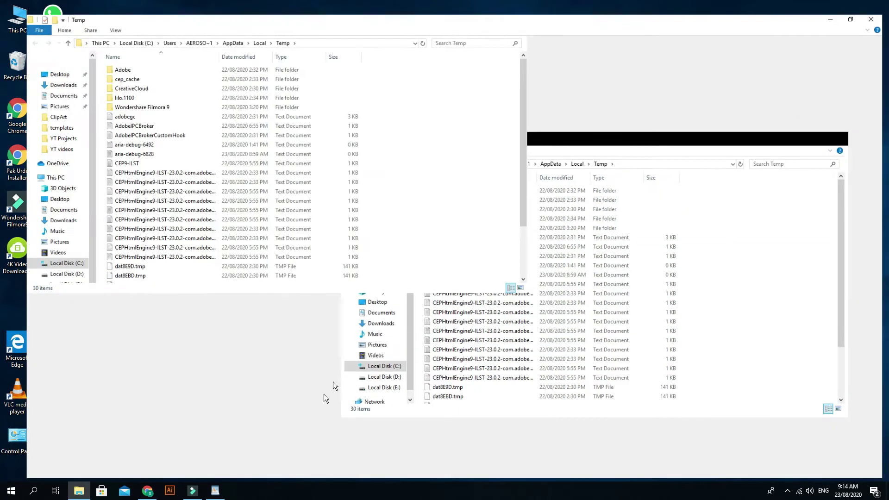
# Step: Highlight instruction 4 in the WordPad notes, return to File Explorer and select all items in the Temp folder
pyautogui.click(215, 492)
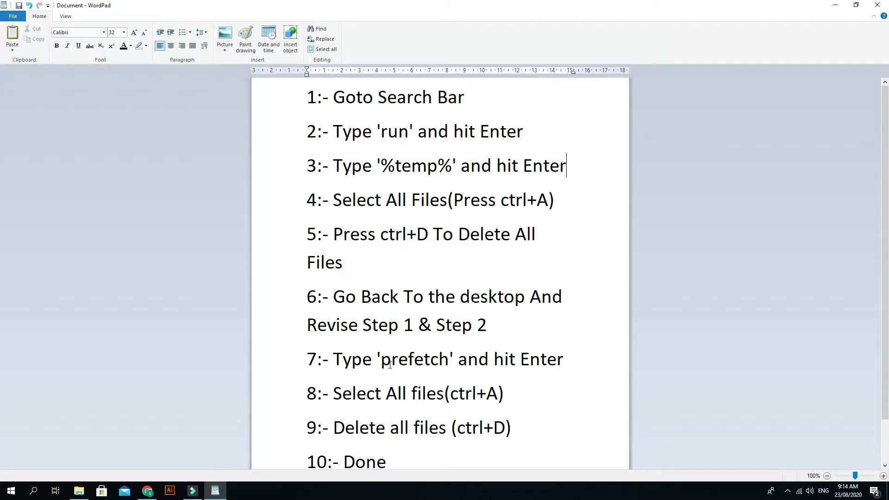
pyautogui.click(562, 192)
pyautogui.click(564, 201)
pyautogui.moveTo(564, 202); pyautogui.dragTo(277, 199)
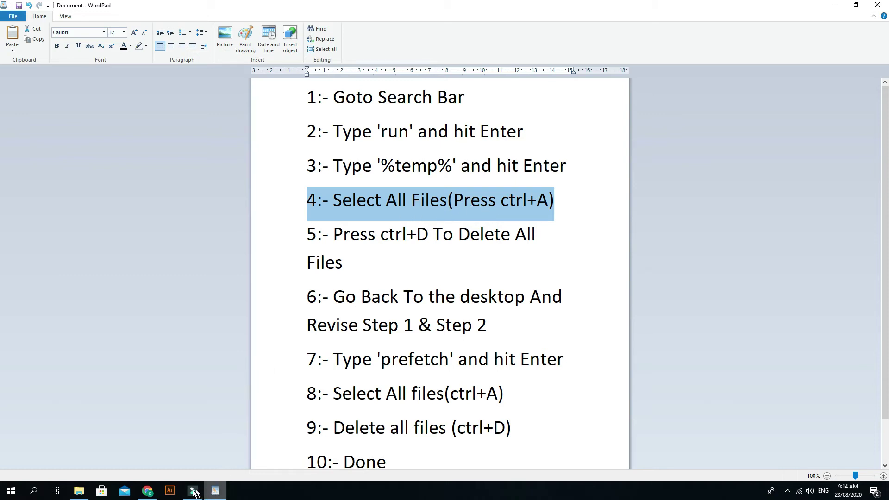
pyautogui.click(79, 492)
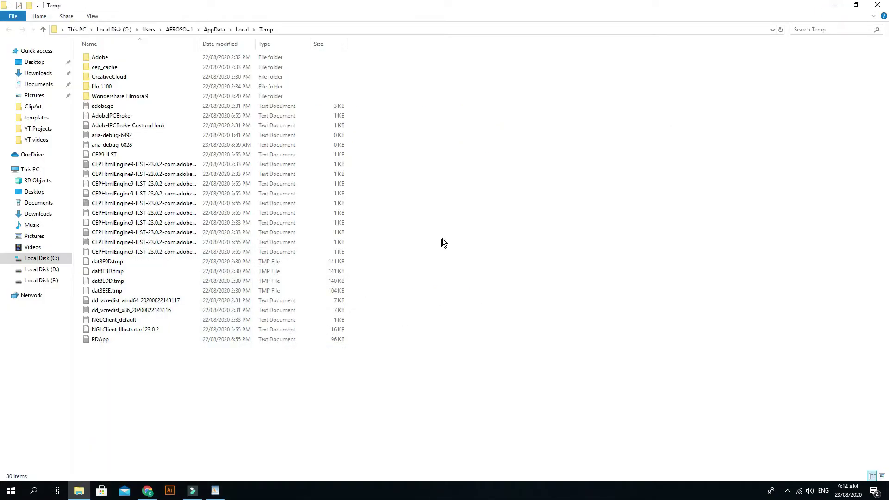
pyautogui.hotkey('ctrl', 'a')
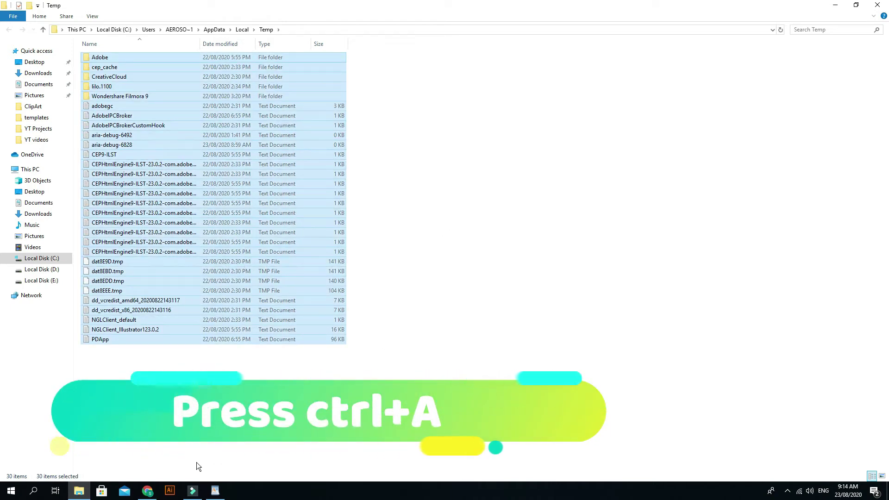
# Step: Highlight instruction 5 in the WordPad notes, delete all selected items from the Temp folder and close its window
pyautogui.click(216, 491)
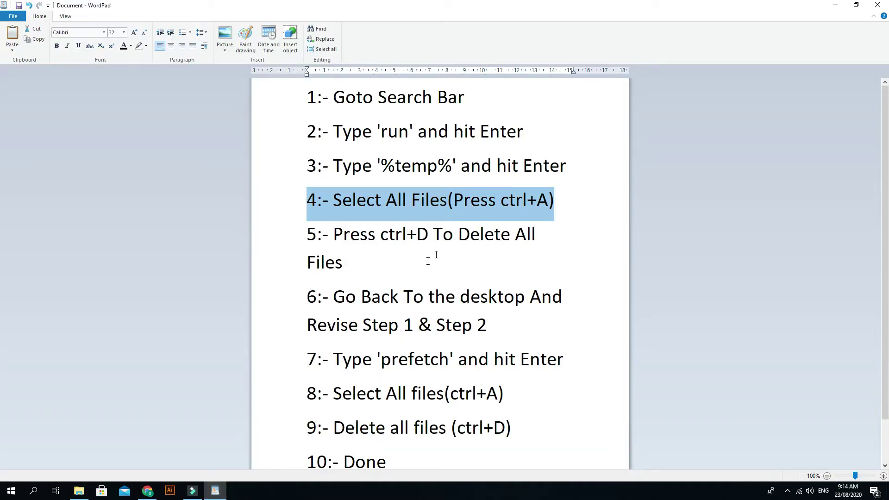
pyautogui.click(541, 234)
pyautogui.moveTo(357, 265); pyautogui.dragTo(305, 245)
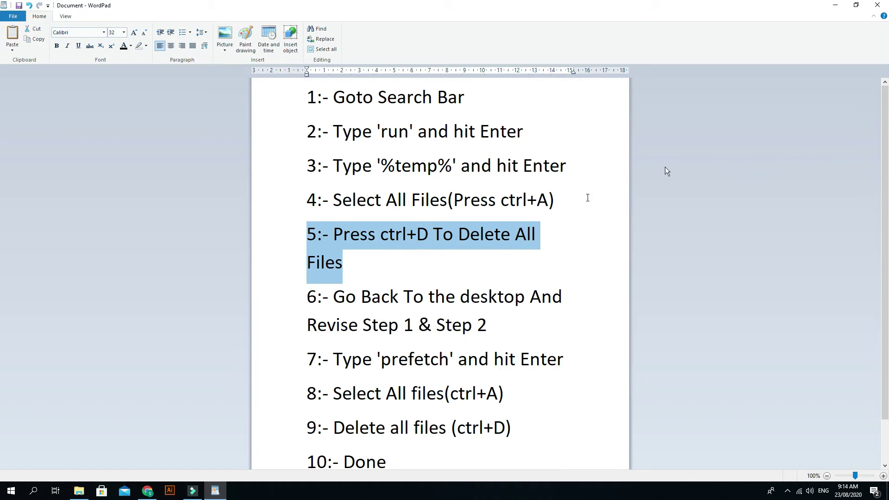
pyautogui.click(833, 10)
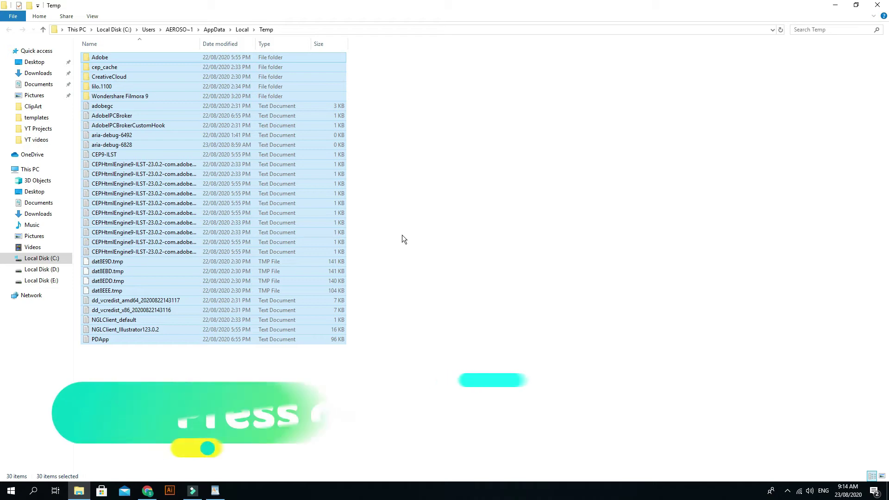
pyautogui.hotkey('ctrl', 'd')
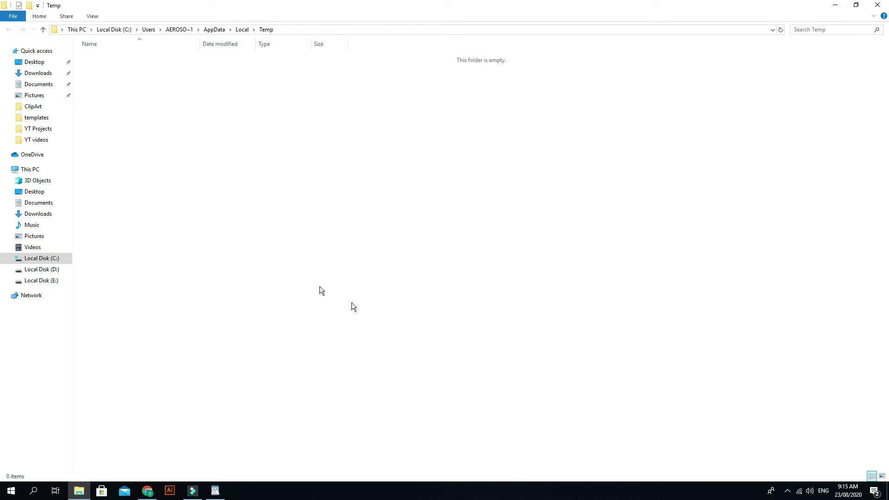
pyautogui.click(877, 5)
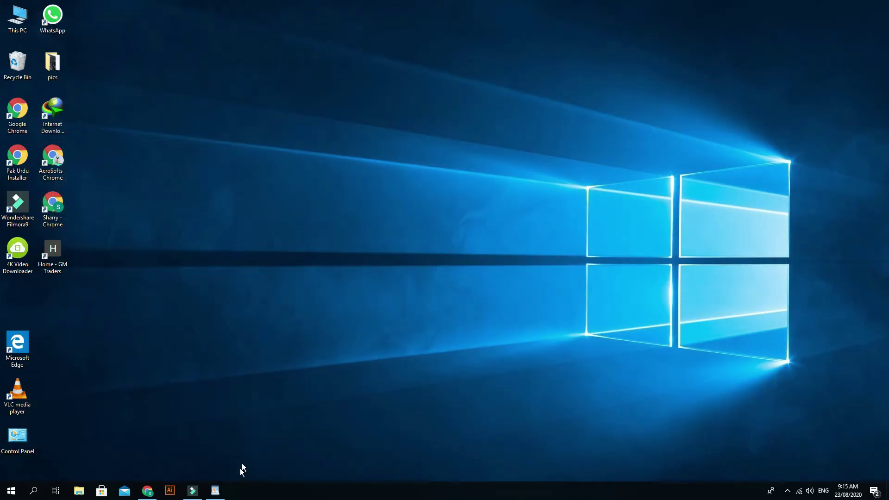
# Step: Review instruction 6 in the WordPad notes along with instructions 1 and 2 it refers to, and return to the desktop
pyautogui.click(215, 491)
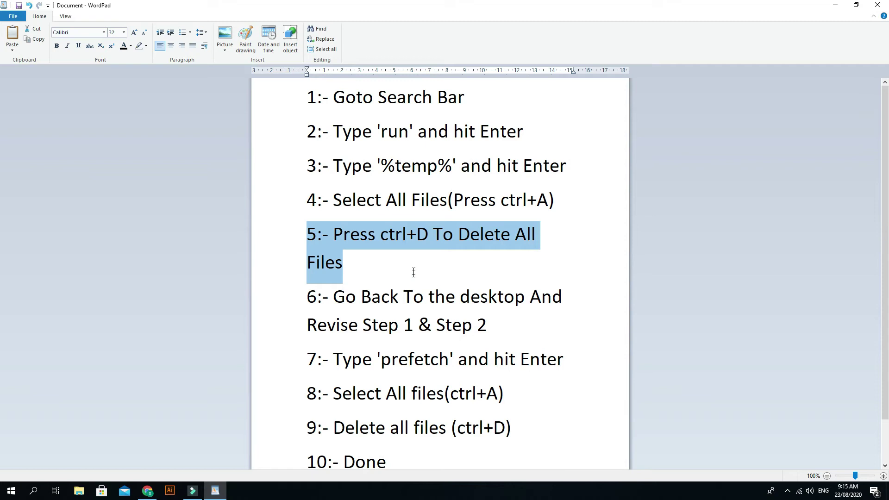
pyautogui.click(414, 273)
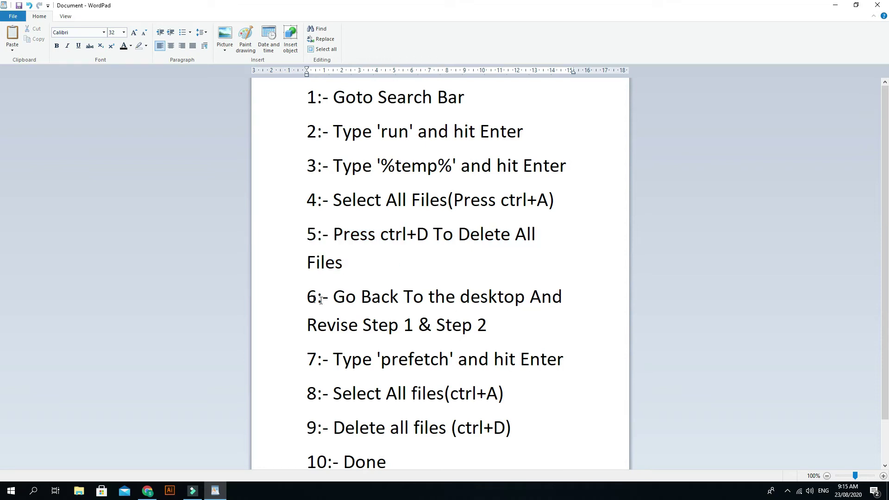
pyautogui.moveTo(306, 297); pyautogui.dragTo(544, 323)
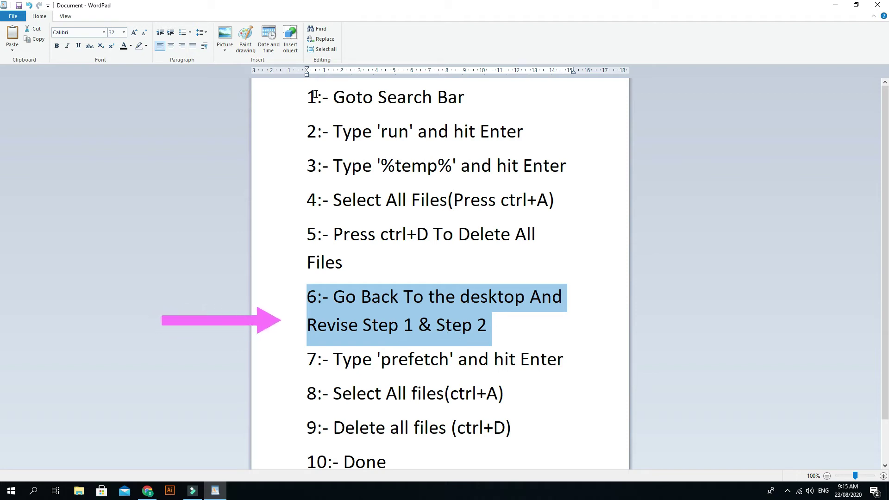
pyautogui.moveTo(316, 95); pyautogui.dragTo(482, 140)
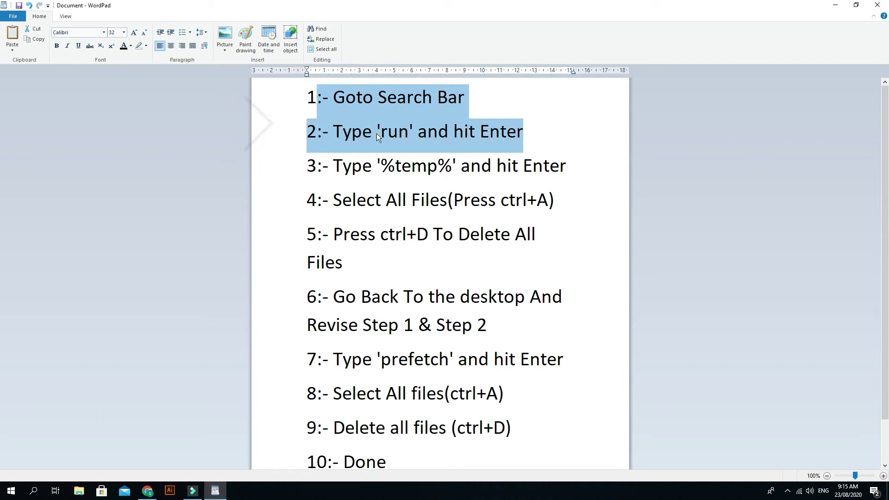
pyautogui.click(549, 142)
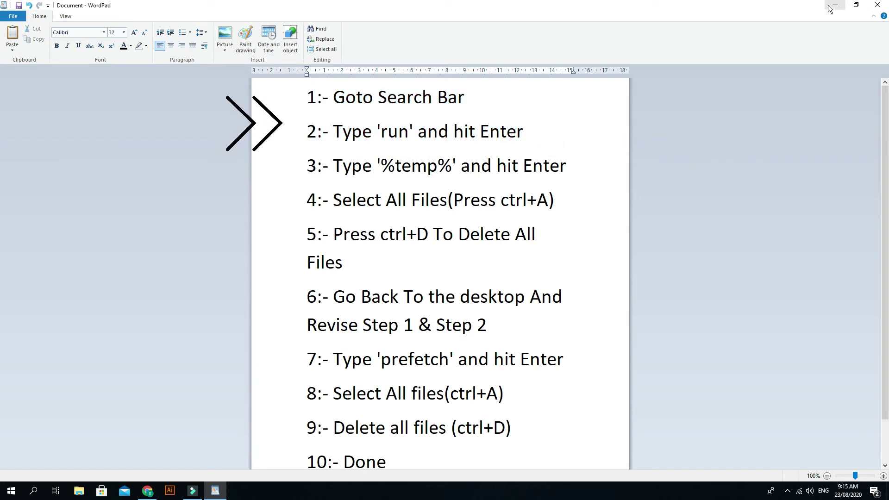
pyautogui.click(836, 6)
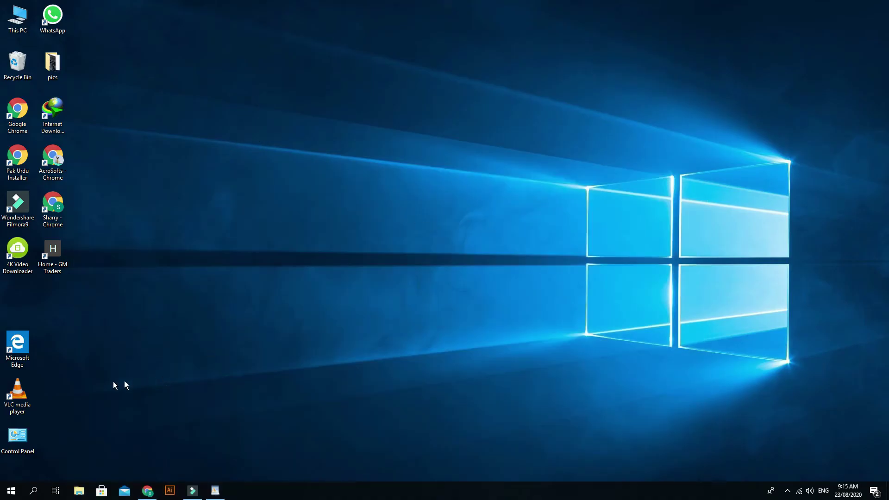
# Step: Search Windows for "run" and open the Run dialog
pyautogui.click(33, 490)
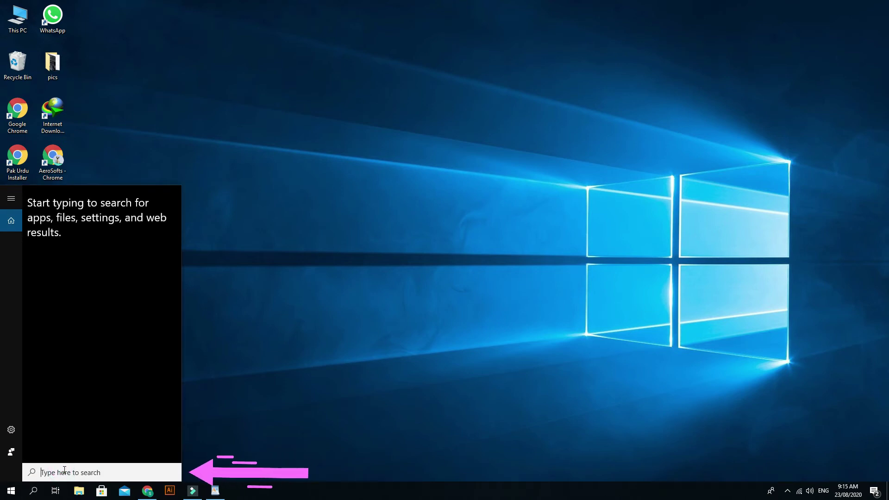
pyautogui.write('run')
pyautogui.moveTo(59, 471); pyautogui.dragTo(35, 470)
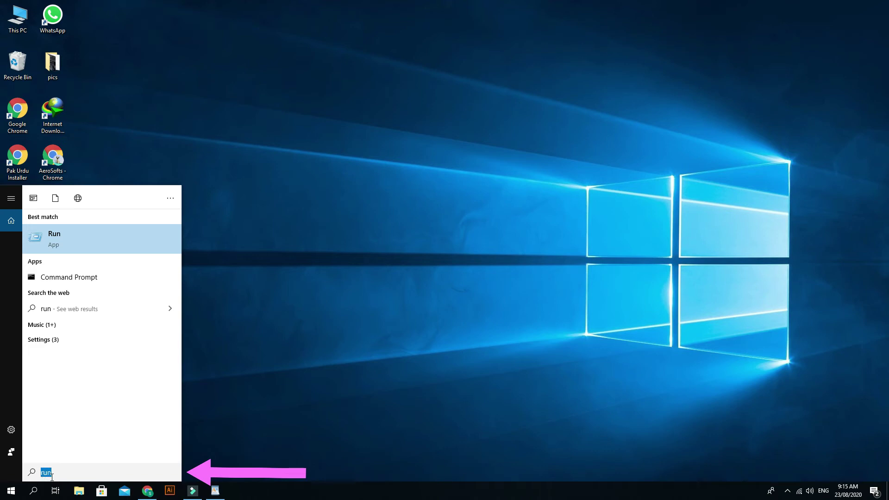
pyautogui.click(56, 474)
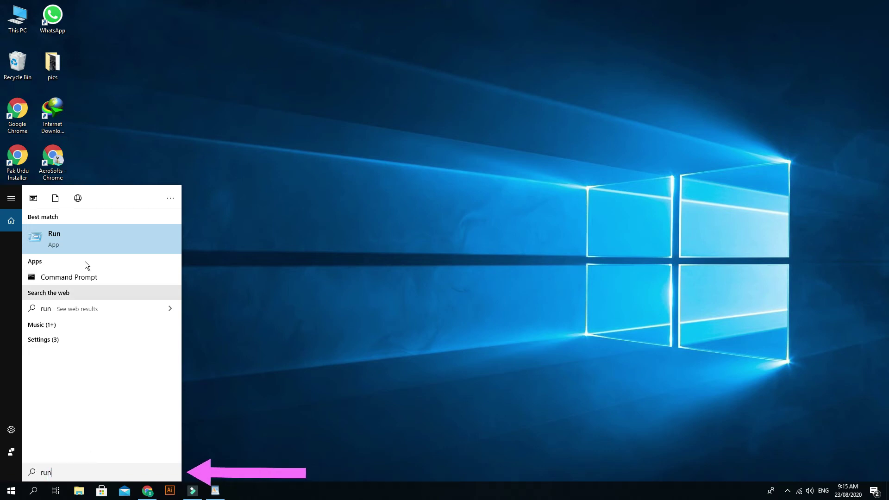
pyautogui.click(104, 238)
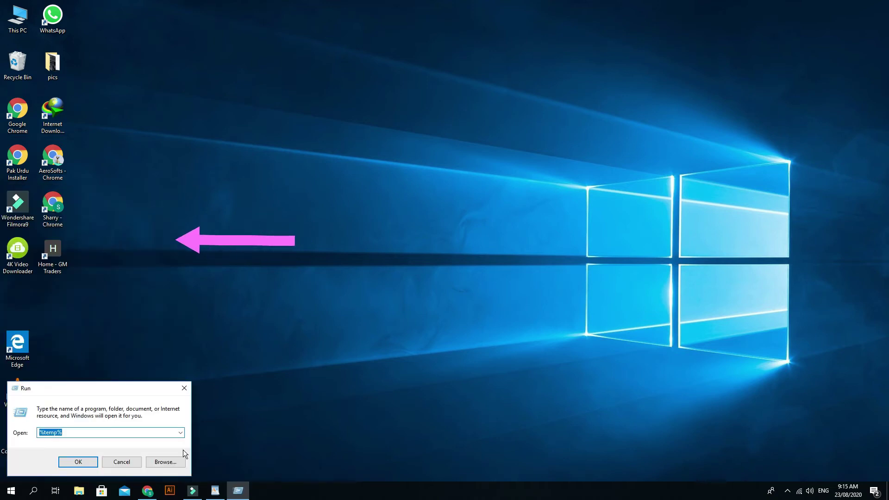
# Step: Switch to the WordPad notes and highlight instruction 7 about typing 'prefetch'
pyautogui.click(215, 494)
pyautogui.scroll(-1, 322, 281)
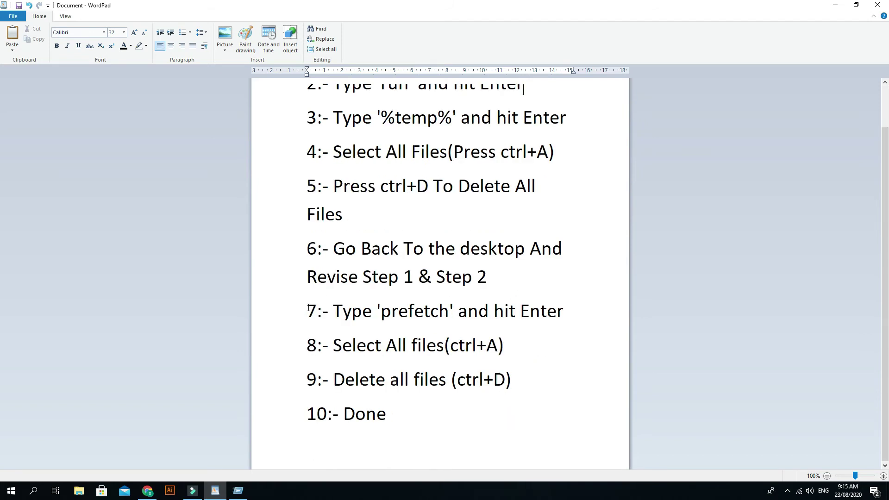
pyautogui.moveTo(309, 307); pyautogui.dragTo(544, 301)
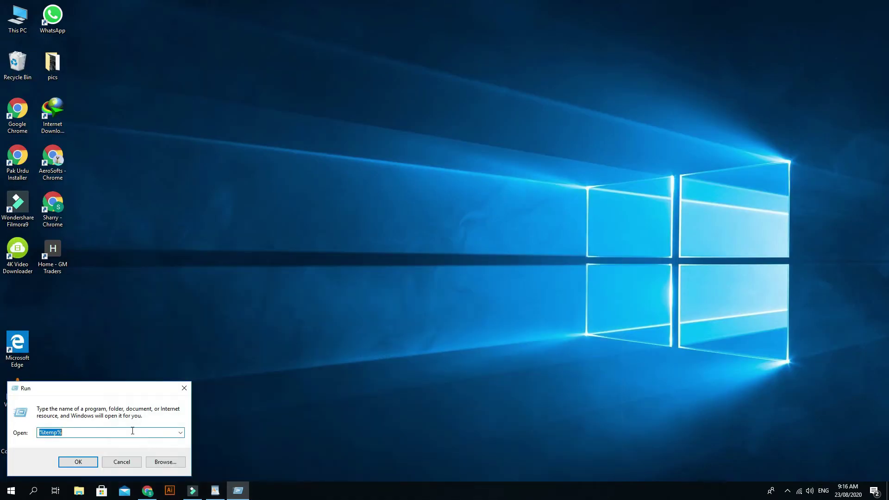
# Step: Replace the Run dialog's entry with prefetch and run it to open the Prefetch folder
pyautogui.press('BackSpace')
pyautogui.write('p')
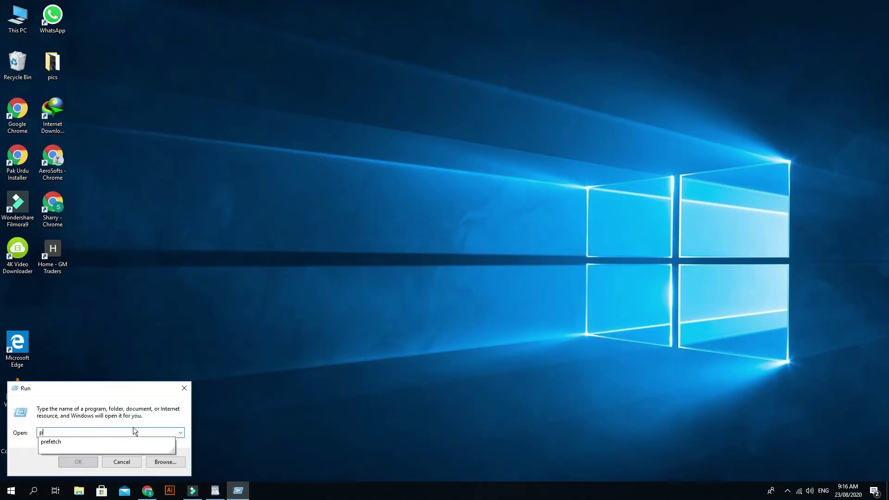
pyautogui.write('refe')
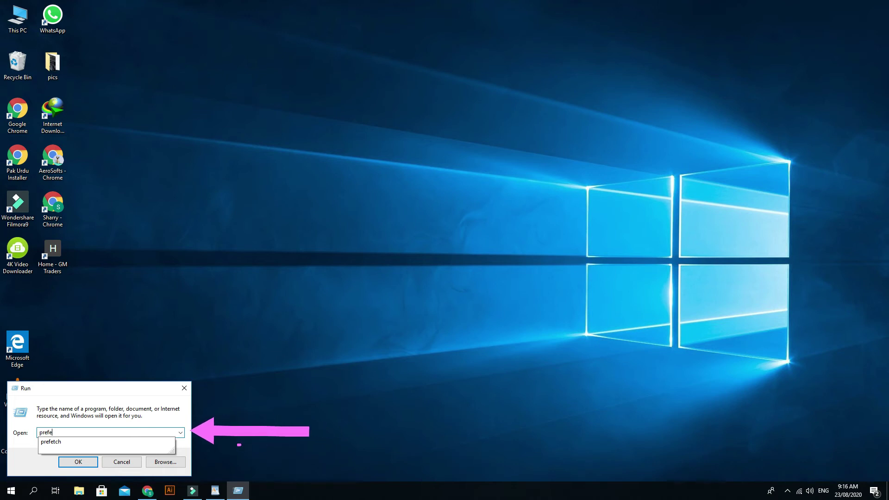
pyautogui.write('tch')
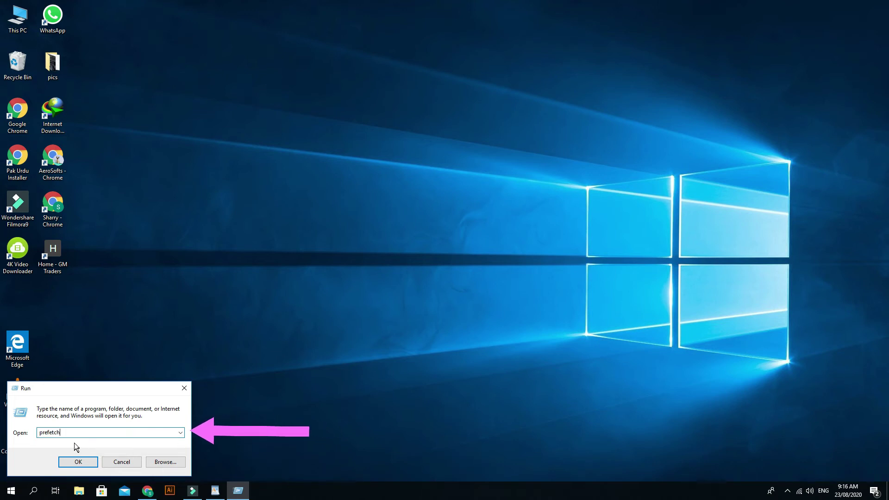
pyautogui.moveTo(75, 434); pyautogui.dragTo(39, 433)
pyautogui.click(81, 432)
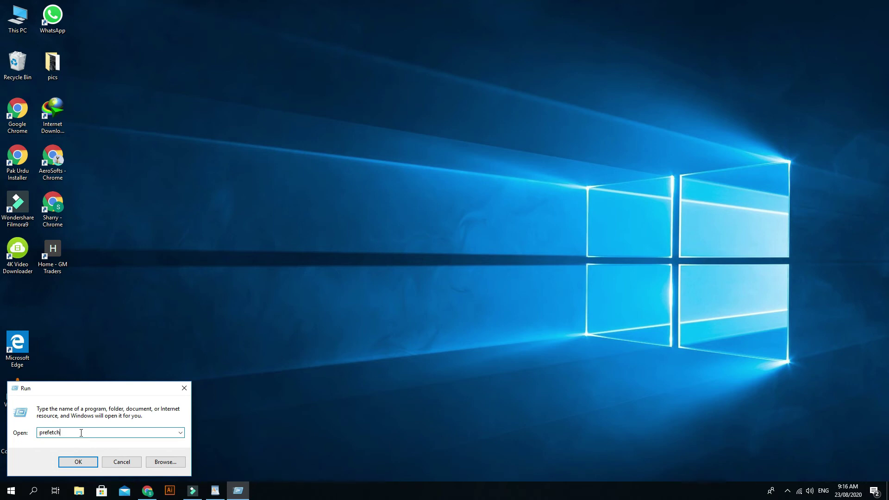
pyautogui.press('Return')
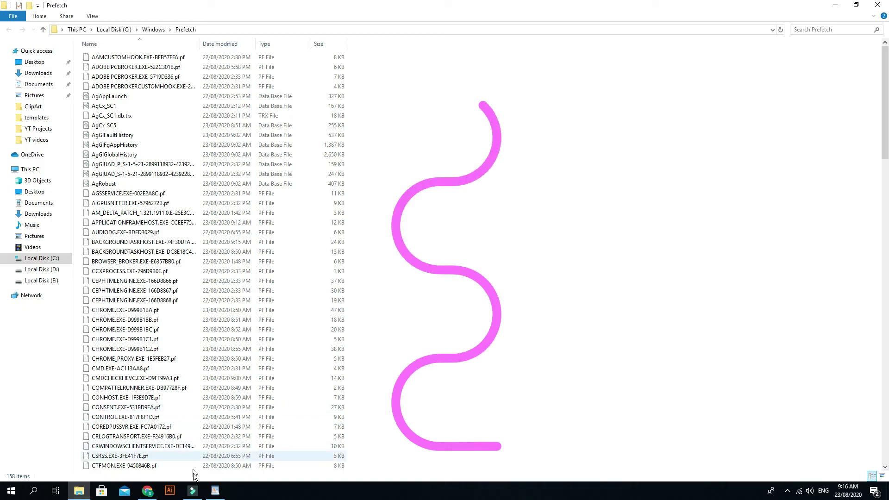
# Step: Highlight instruction 8 in the WordPad notes, return to File Explorer and select all files in the Prefetch folder
pyautogui.click(215, 491)
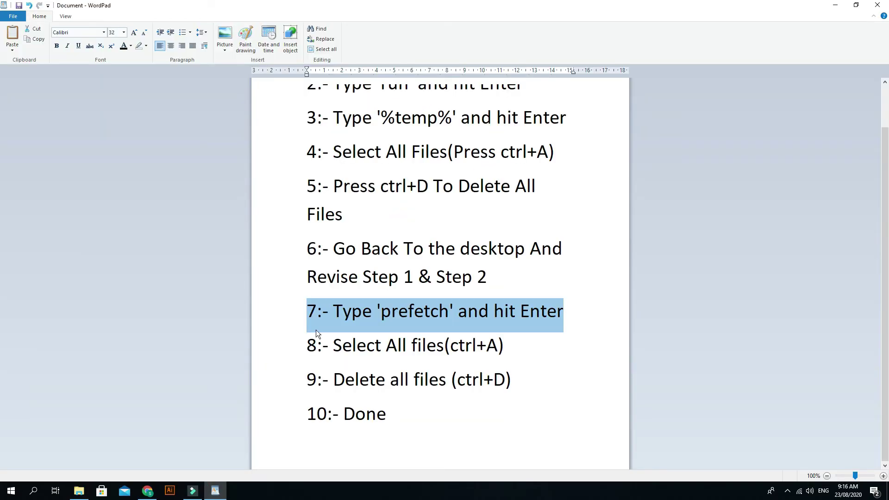
pyautogui.moveTo(304, 346); pyautogui.dragTo(338, 345)
pyautogui.moveTo(378, 348); pyautogui.dragTo(491, 337)
pyautogui.click(505, 337)
pyautogui.doubleClick(505, 337)
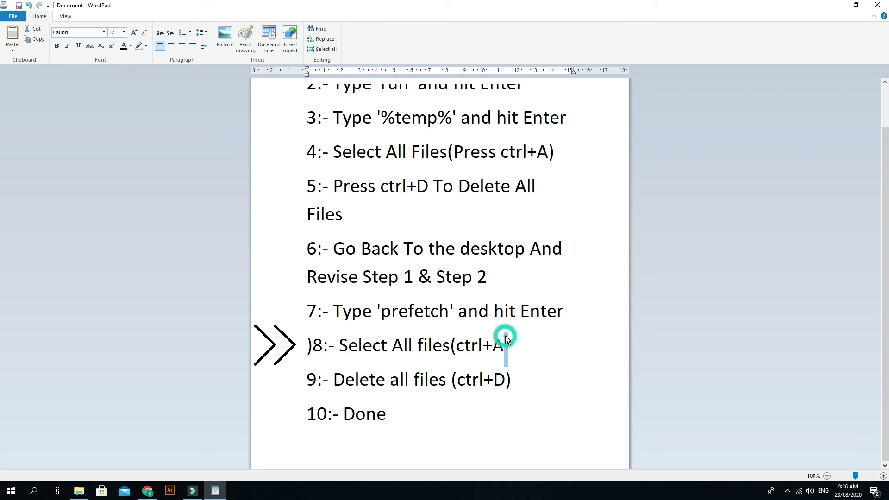
pyautogui.tripleClick(416, 348)
pyautogui.moveTo(502, 341); pyautogui.dragTo(302, 339)
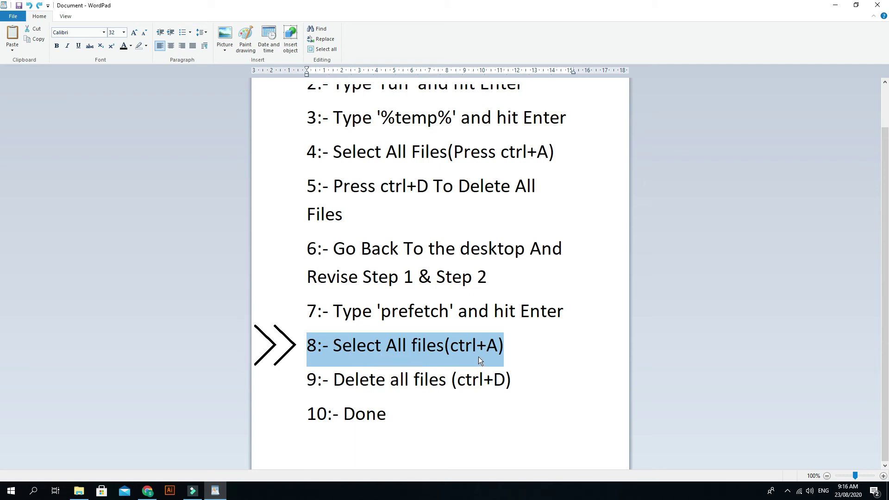
pyautogui.click(502, 354)
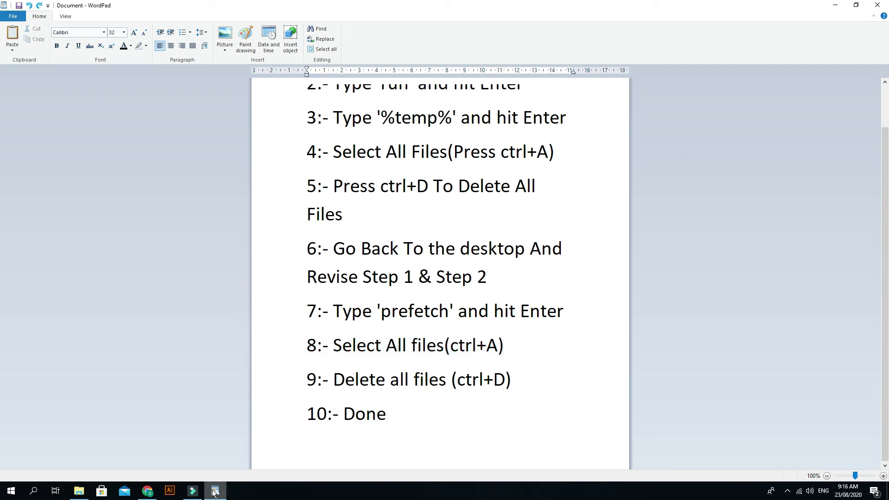
pyautogui.click(835, 5)
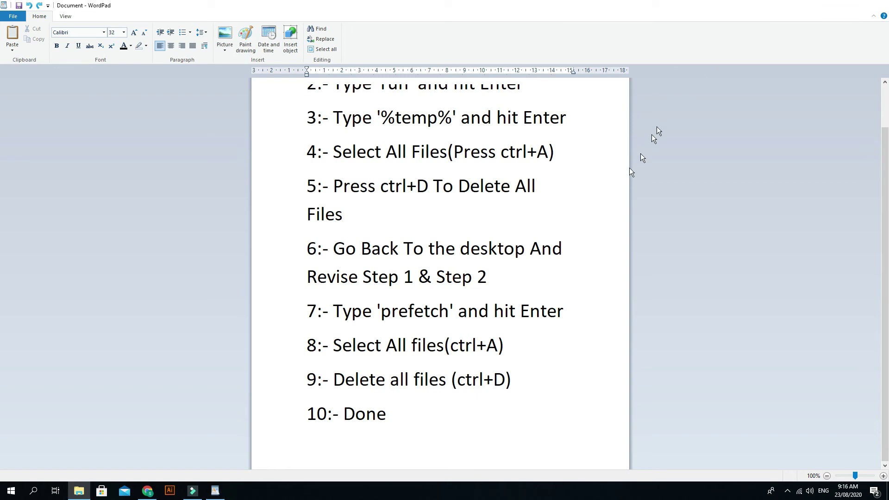
pyautogui.hotkey('ctrl', 'a')
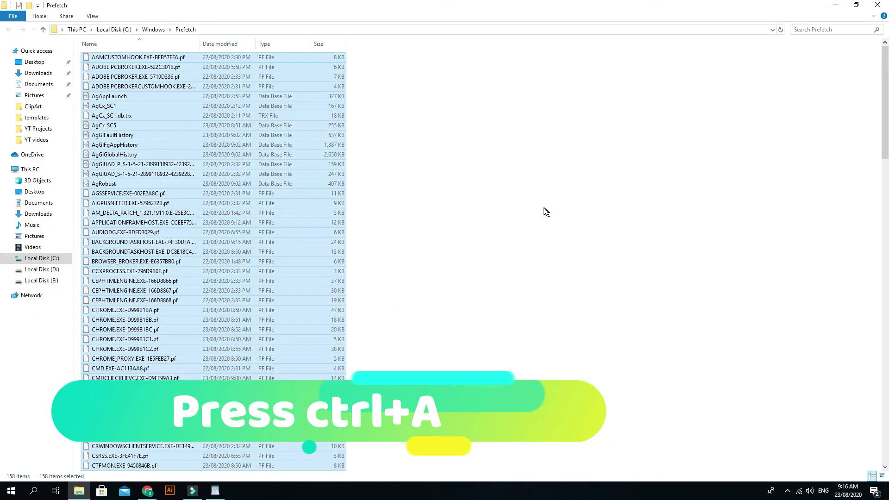
# Step: Switch to the WordPad notes and highlight instruction 9 about deleting all files
pyautogui.click(215, 491)
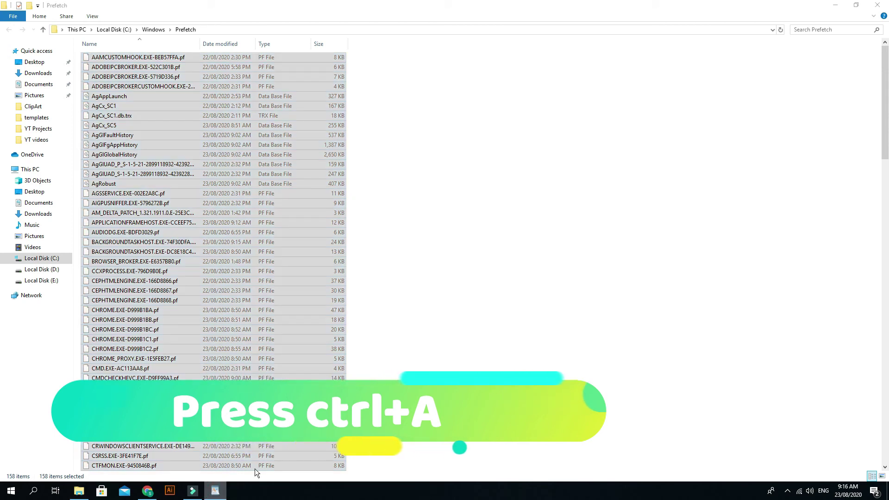
pyautogui.click(325, 381)
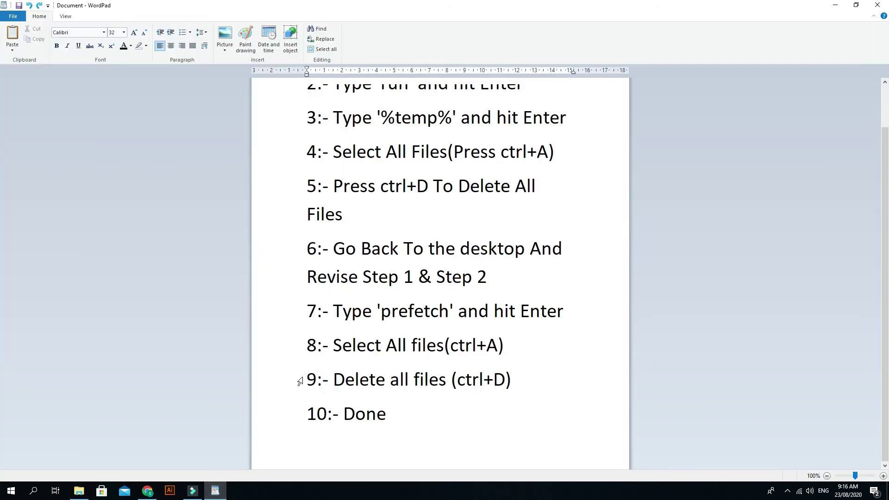
pyautogui.moveTo(308, 377); pyautogui.dragTo(522, 390)
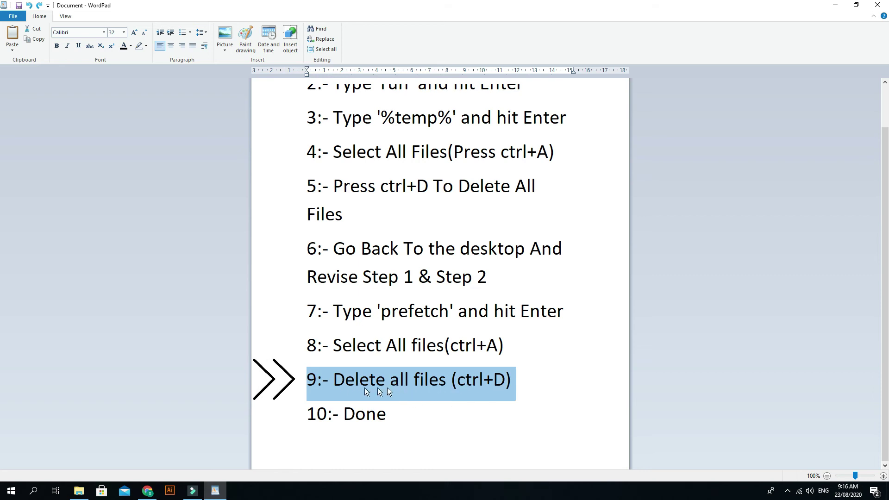
pyautogui.click(525, 381)
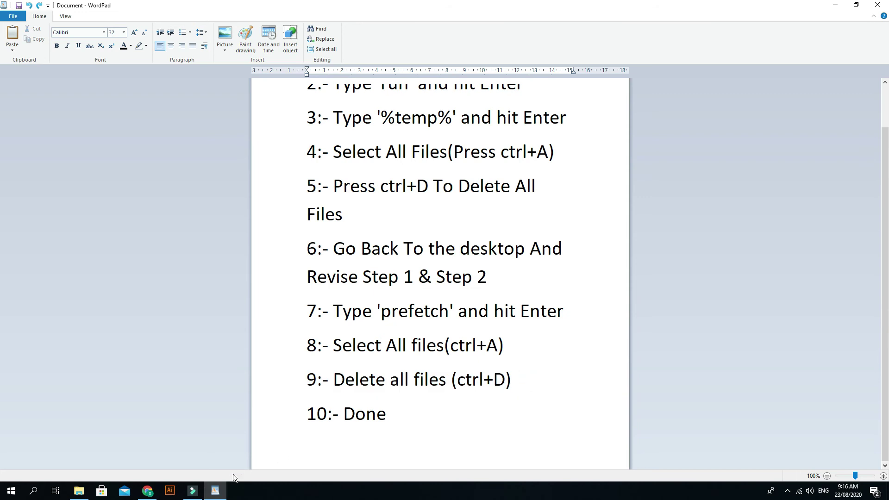
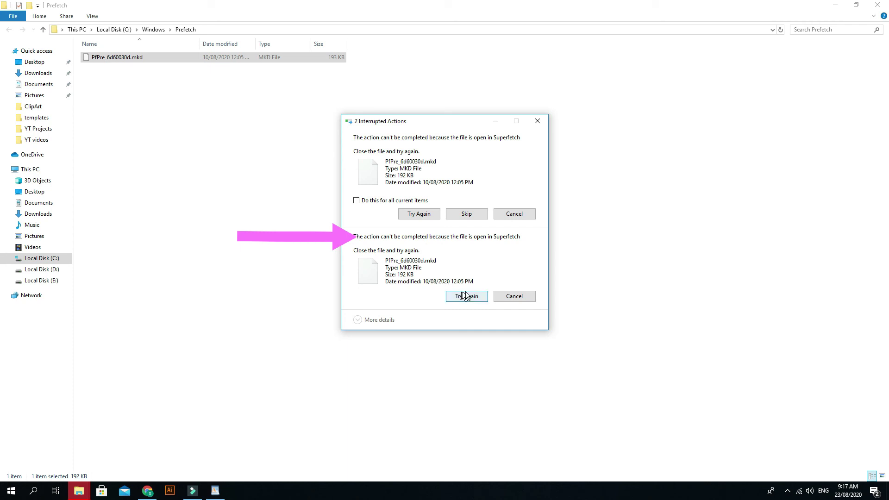
# Step: Skip the in-use file PfPre_6d60030d.mkd, cancel the other interrupted deletion and close the Prefetch window
pyautogui.click(358, 320)
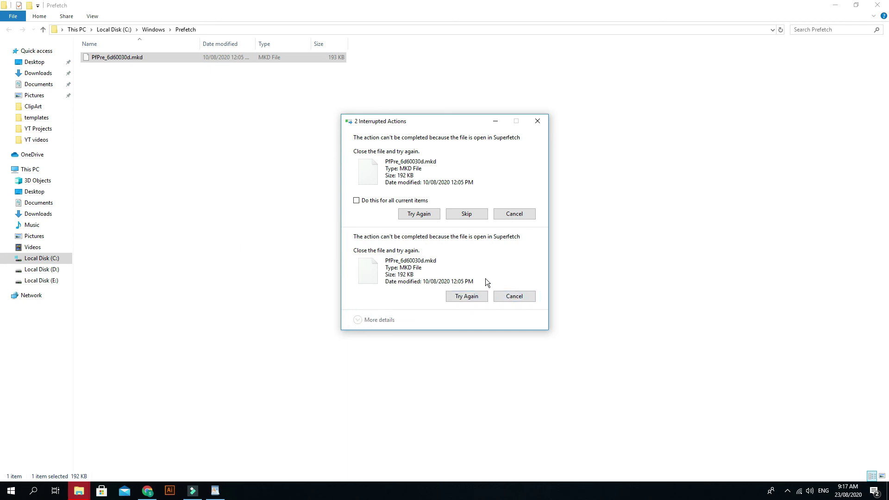
pyautogui.click(472, 217)
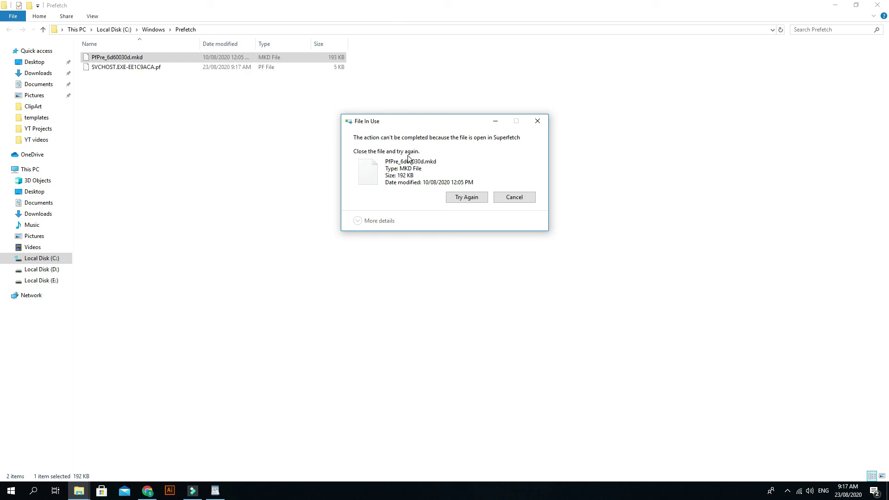
pyautogui.click(513, 197)
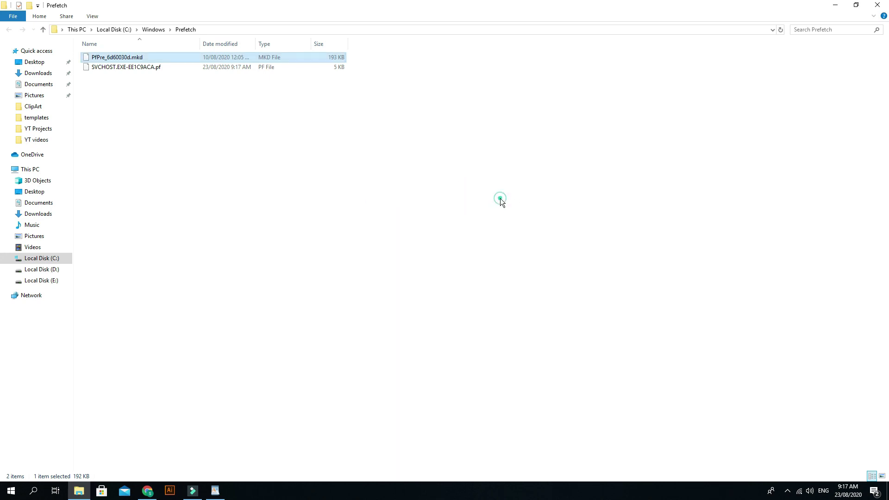
pyautogui.click(500, 198)
pyautogui.click(878, 4)
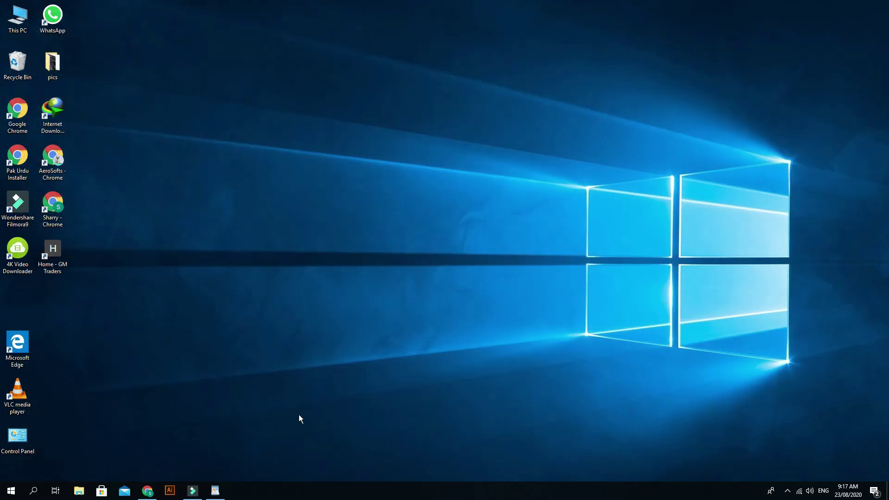
# Step: Highlight instruction 10 in the WordPad notes, clear the highlight and minimize the notes window
pyautogui.click(221, 494)
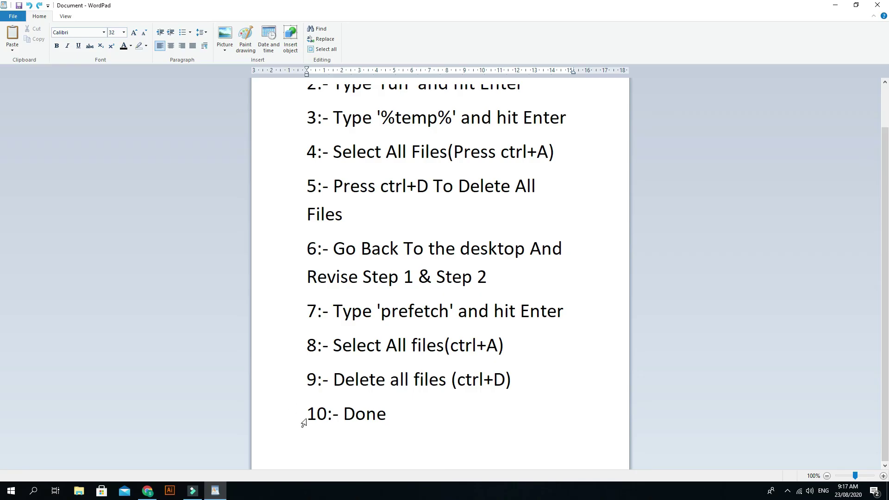
pyautogui.moveTo(309, 415); pyautogui.dragTo(388, 420)
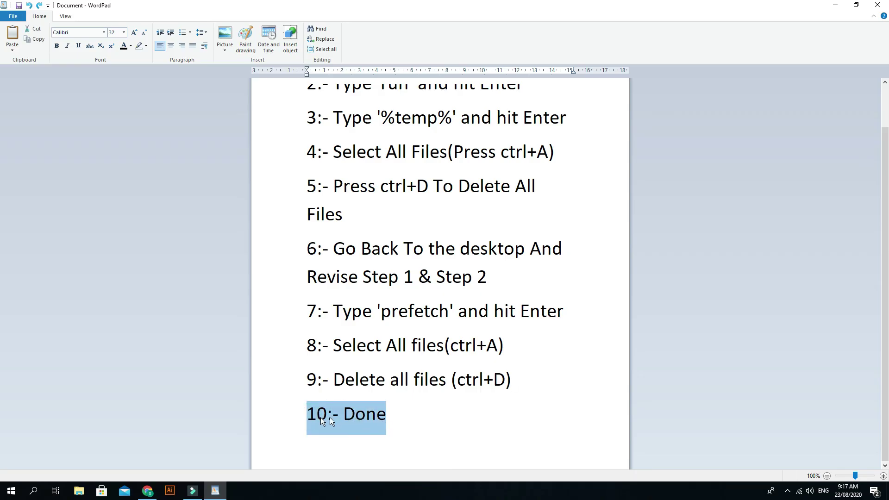
pyautogui.click(409, 417)
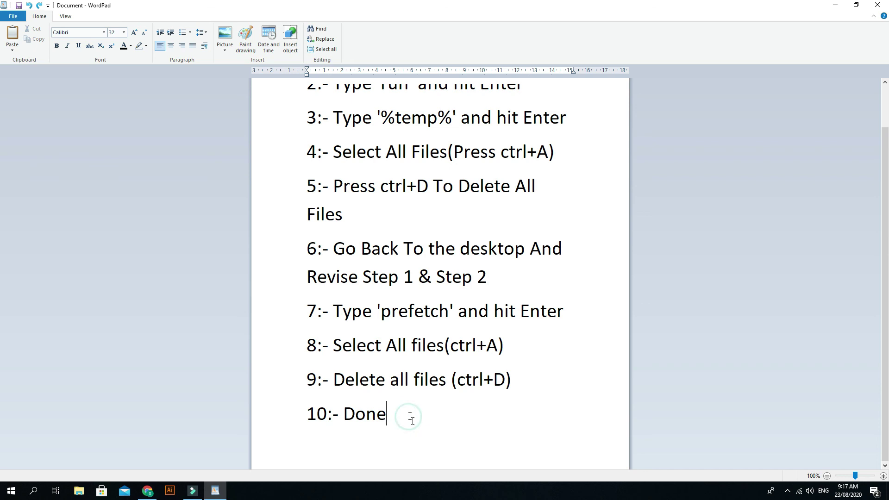
pyautogui.click(835, 7)
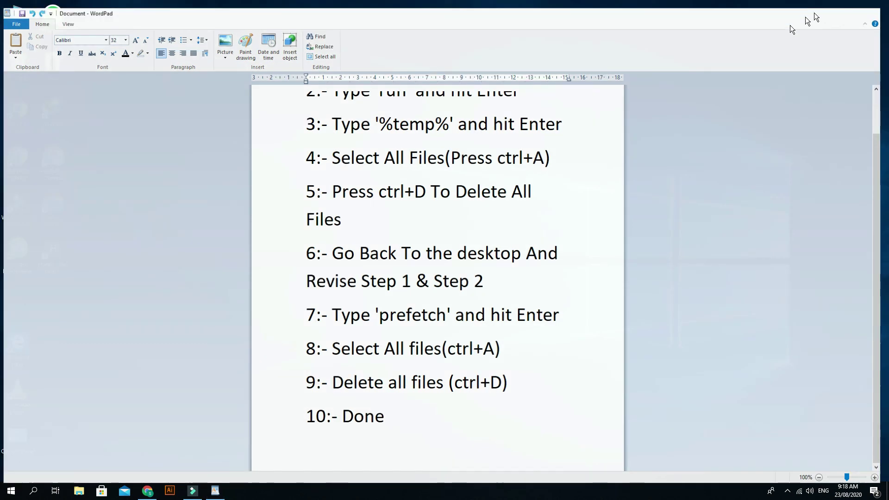